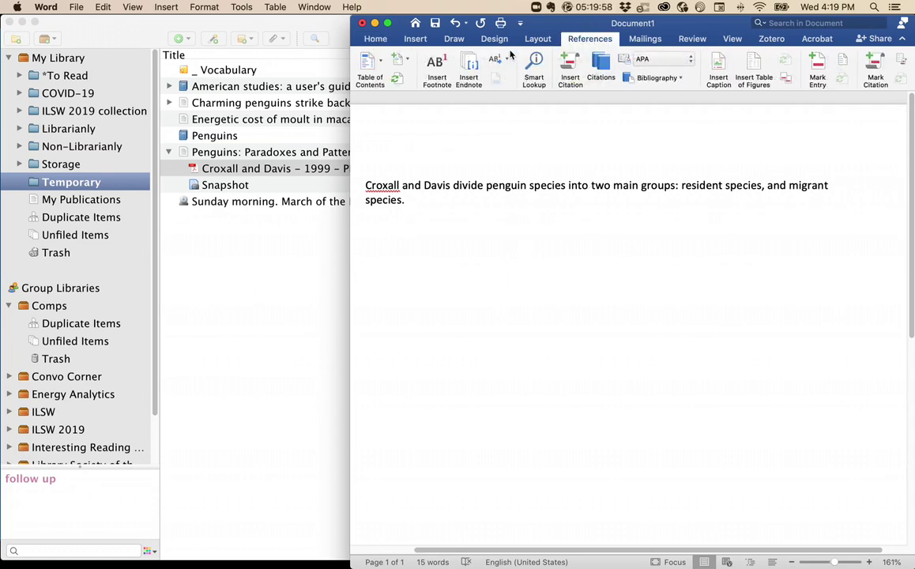
Insert a footnote after the penguin species sentence and fill it with the "Penguins: Paradoxes and Patterns" citation from Zotero.
click(437, 70)
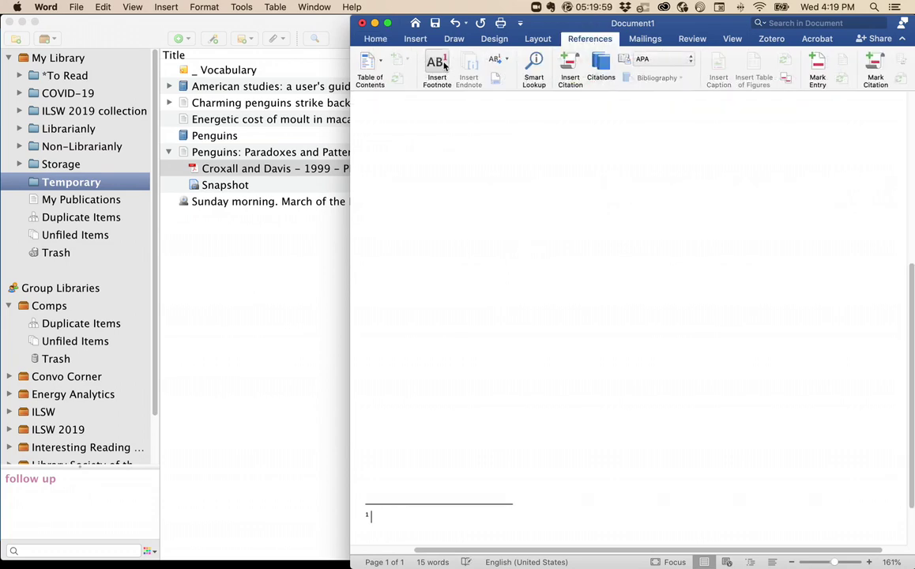
click(239, 382)
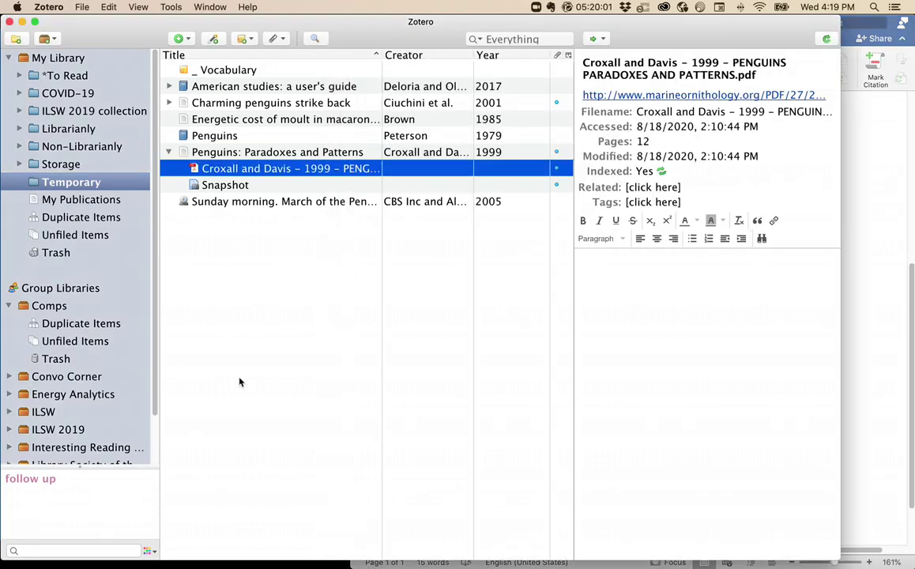
click(214, 155)
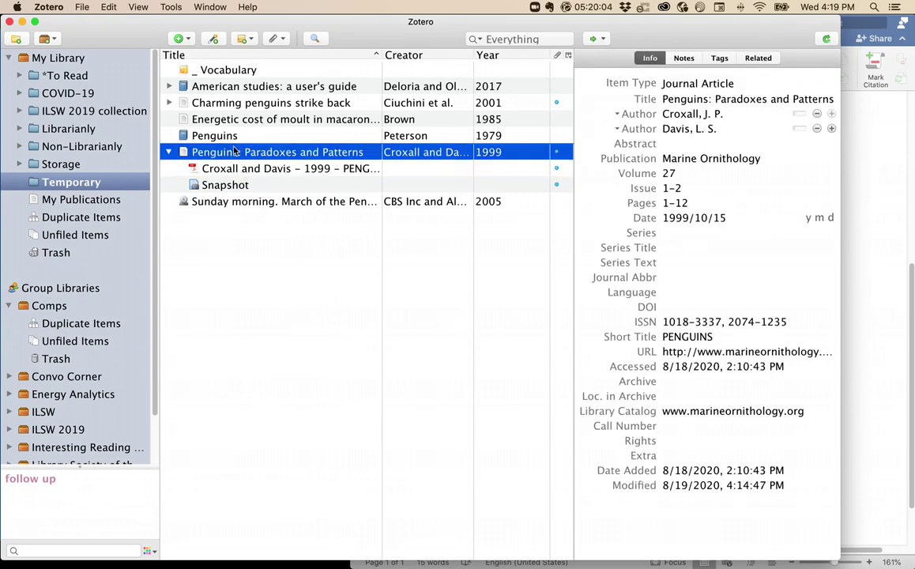
drag(191, 145, 857, 475)
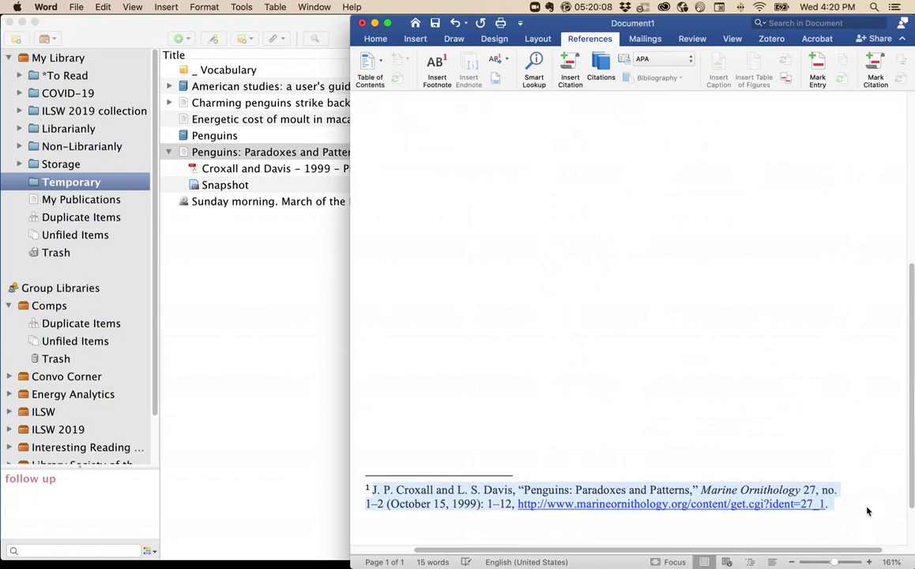
click(866, 510)
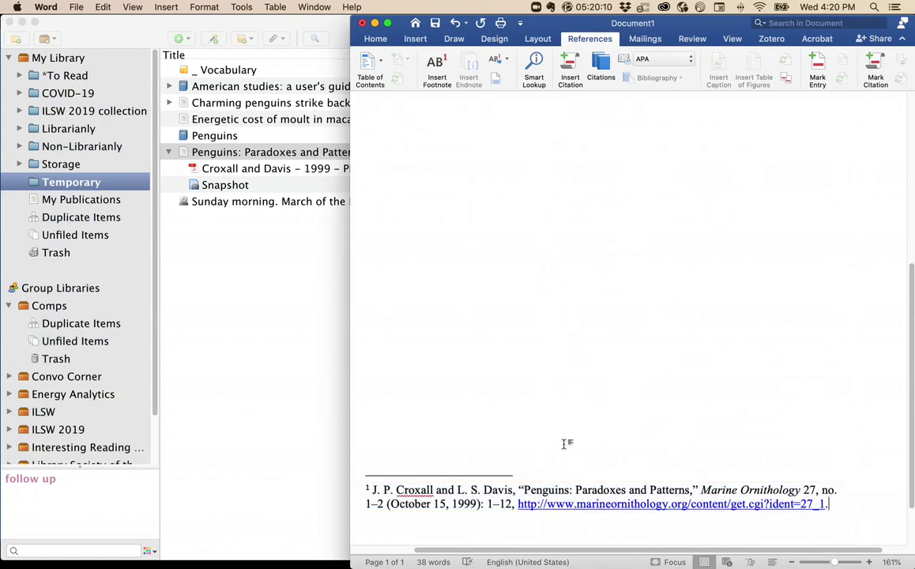
Add a centered "Bibliography" heading on a new line below the penguin species sentence.
scroll(562, 430, up, 10)
click(432, 196)
key(Return)
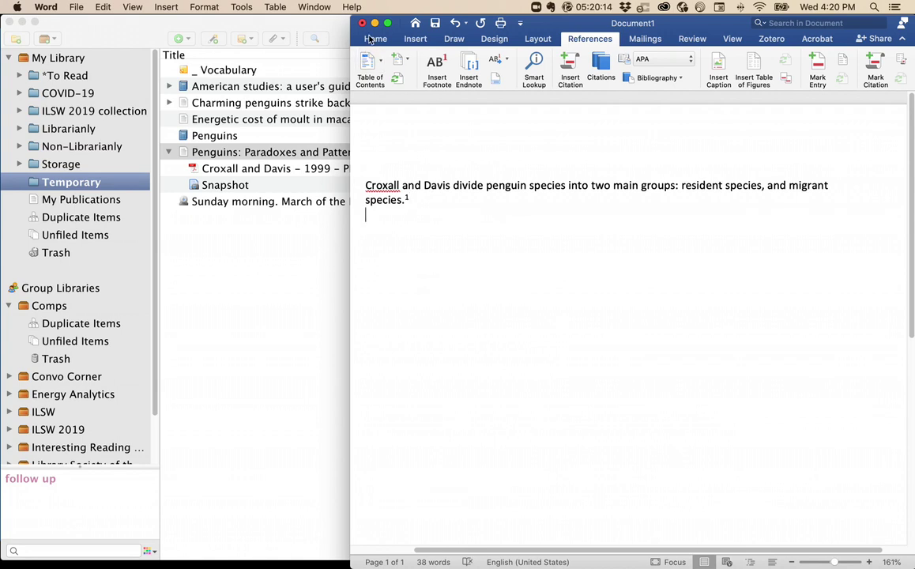
click(370, 40)
click(647, 68)
click(589, 122)
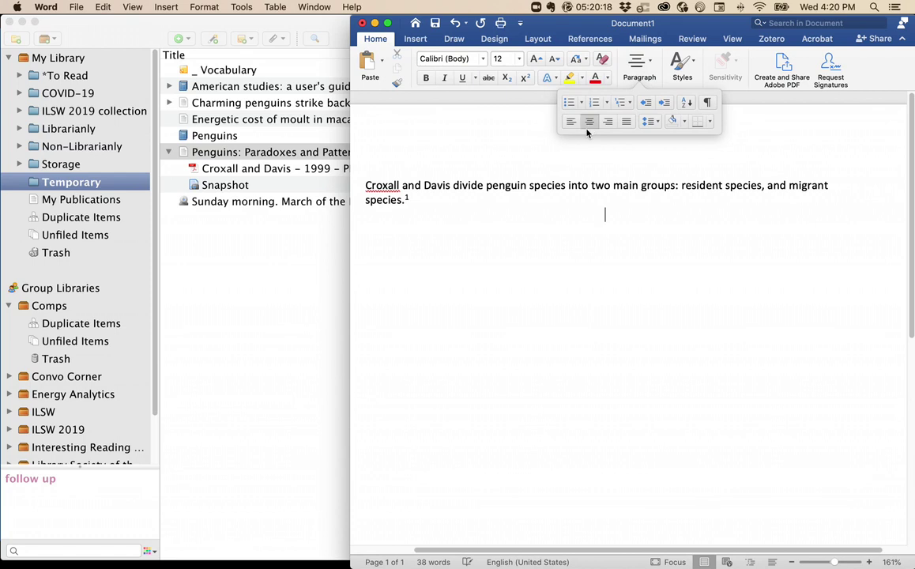
text(Bibliogra)
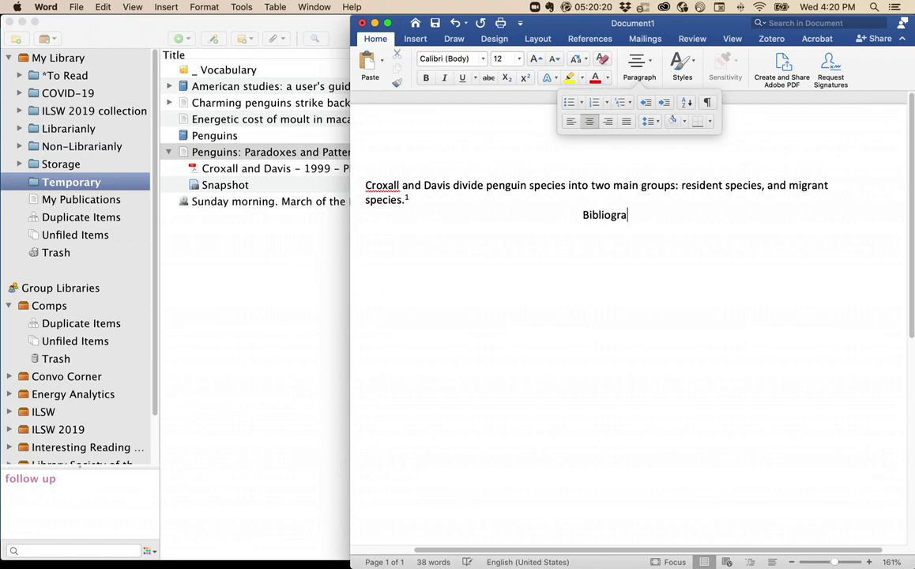
text(phy)
key(Return)
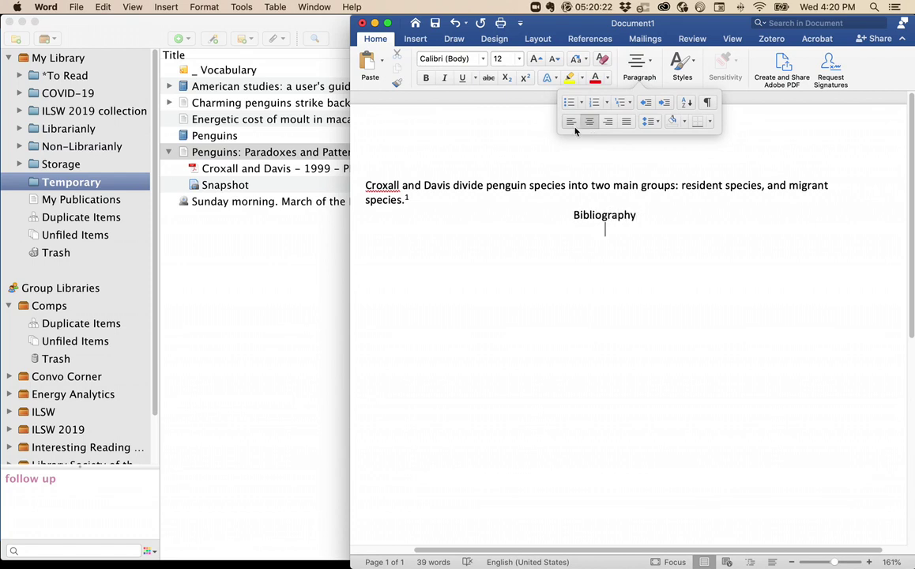
Insert the "Penguins: Paradoxes and Patterns" entry from Zotero, left-aligned under the heading, and widen the document window to show it fully.
click(571, 122)
click(212, 327)
drag(182, 151, 869, 382)
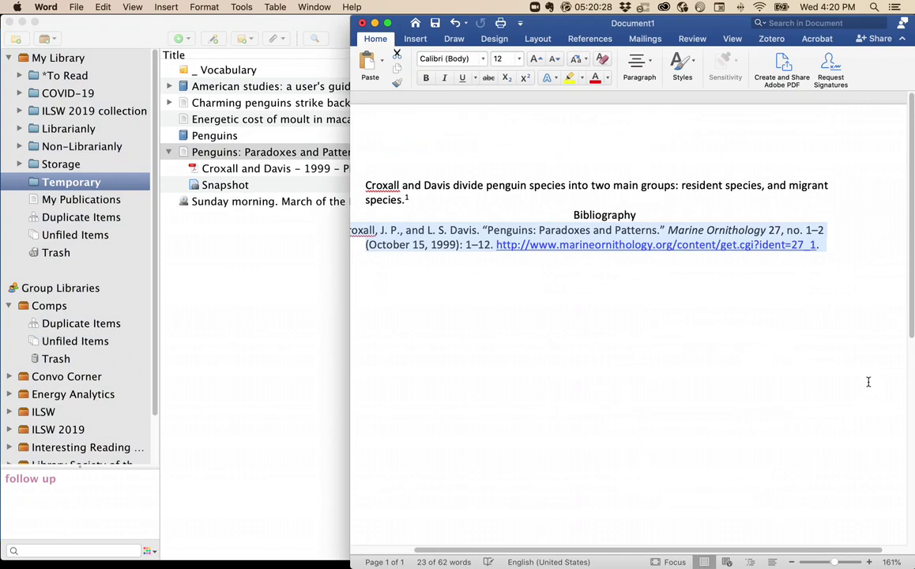
click(581, 297)
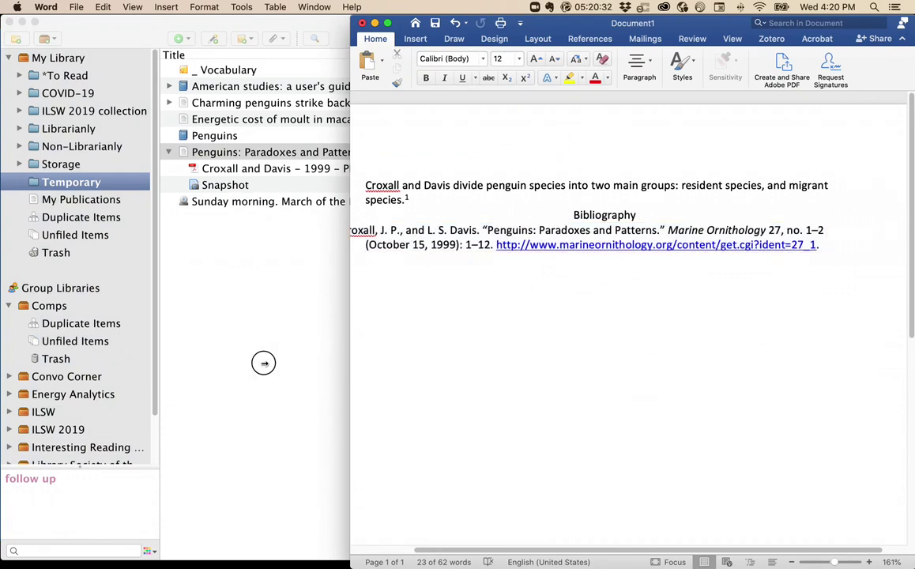
drag(264, 363, 207, 361)
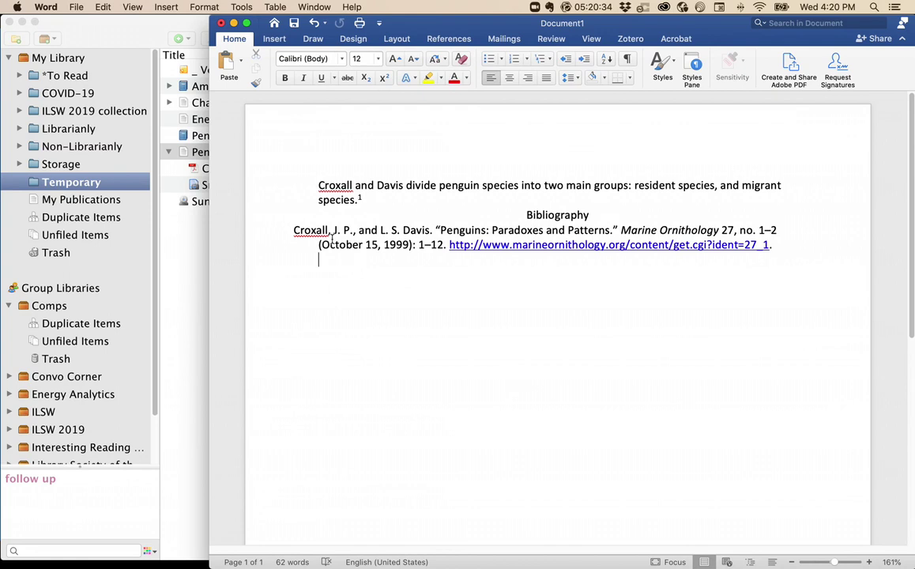
Delete the bibliography entry, its heading and the footnote reference, leaving only the penguin species sentence.
drag(288, 235, 534, 268)
click(366, 245)
drag(785, 246, 359, 201)
key(BackSpace)
key(BackSpace)
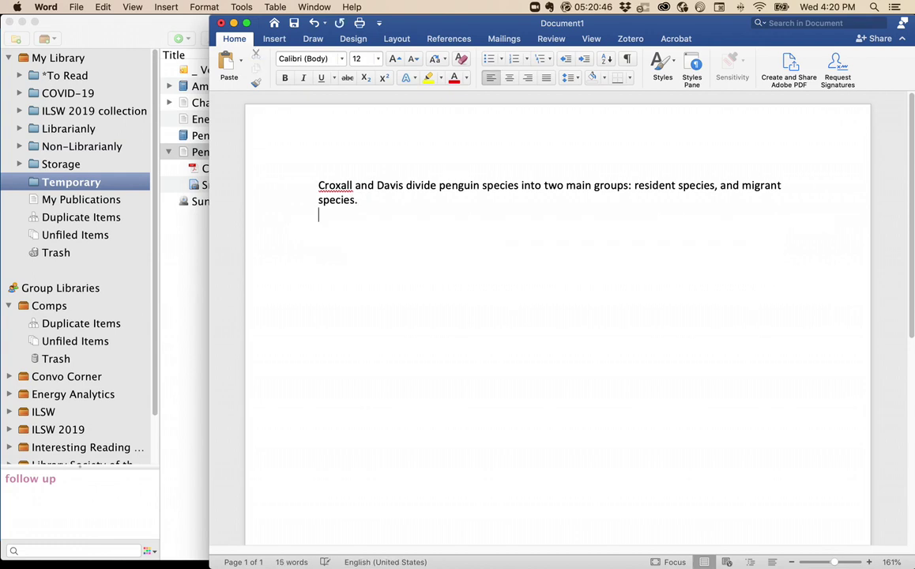
Add a centered "Bibliography" heading with a blank line between it and the penguin species sentence.
click(511, 82)
text(Bibliography)
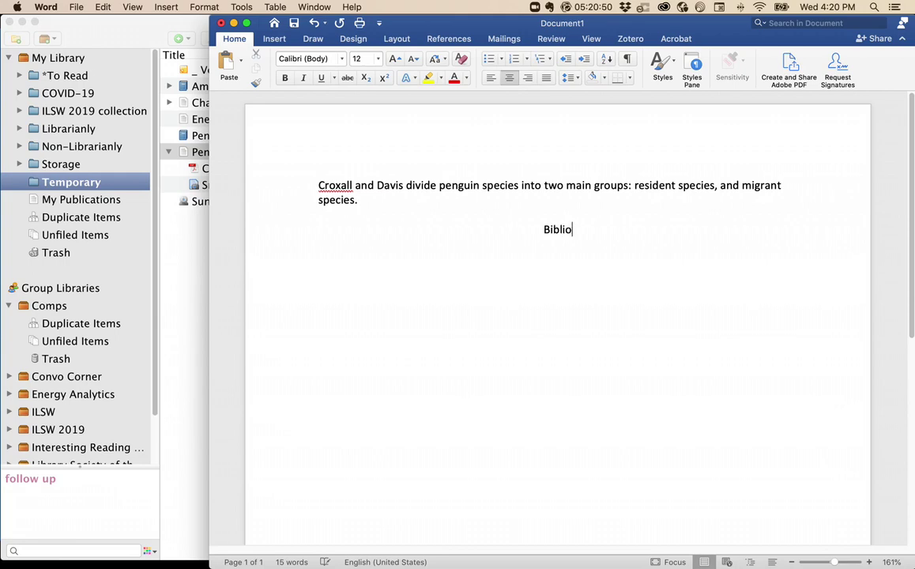
key(Return)
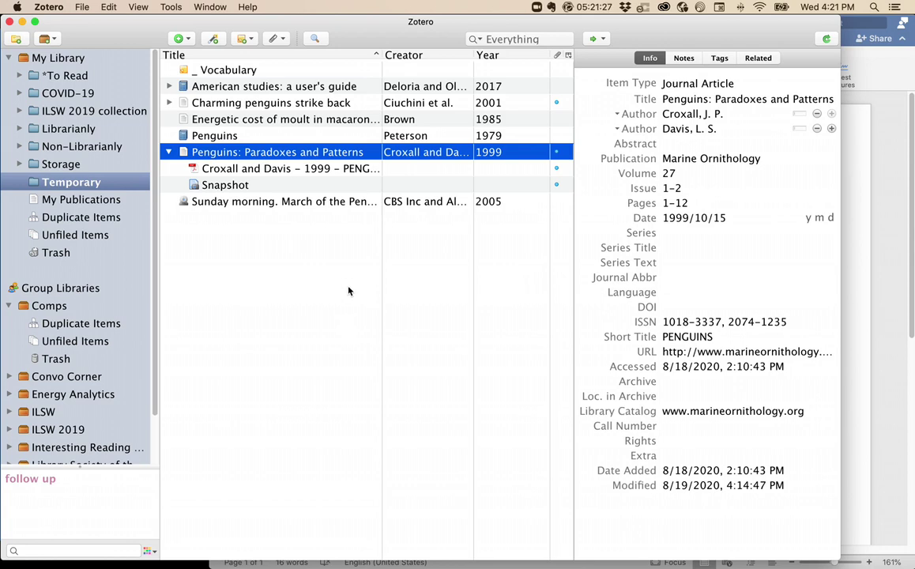
In Zotero, copy a Chicago 17th edition (full note) bibliography of the Paradoxes, Energetic cost, Charming penguins and American studies items to the clipboard.
super+click(193, 119)
super+click(196, 103)
super+click(203, 88)
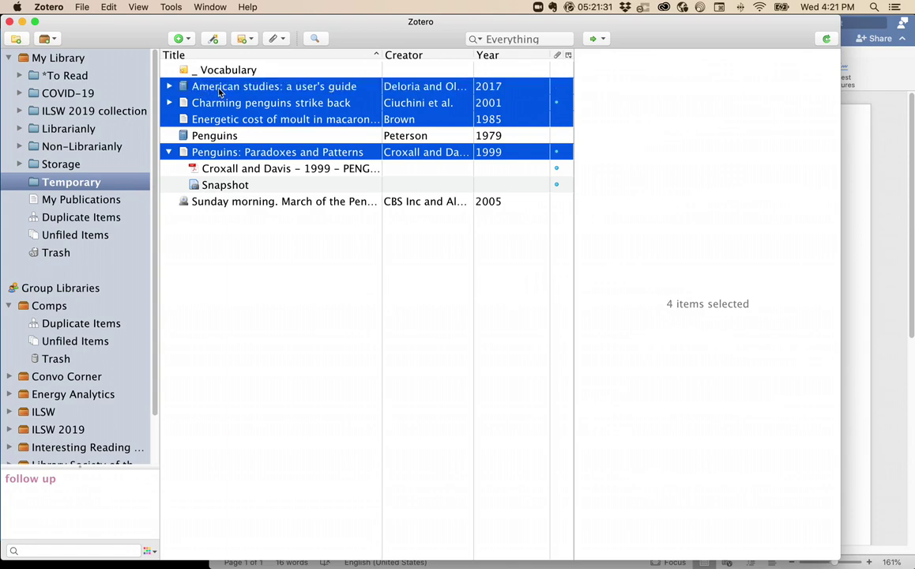
right_click(219, 92)
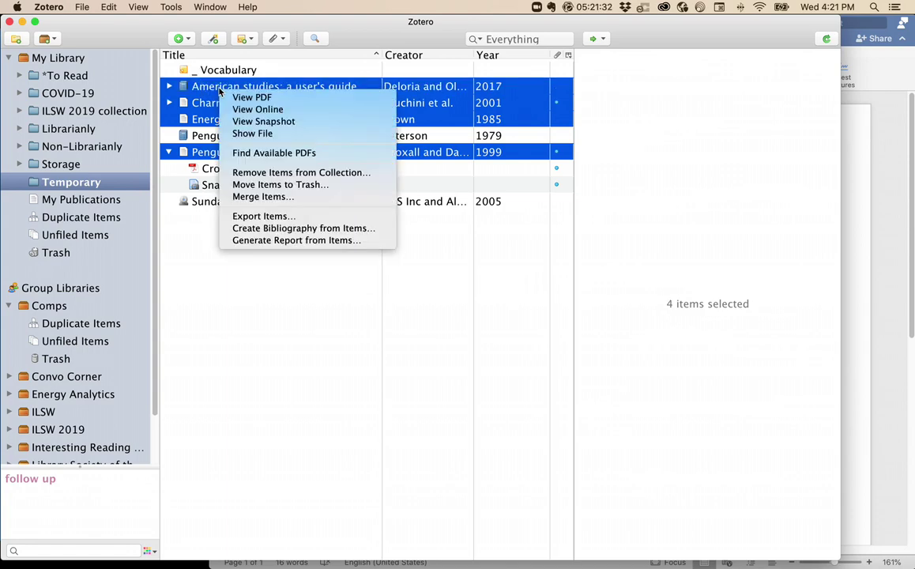
click(299, 230)
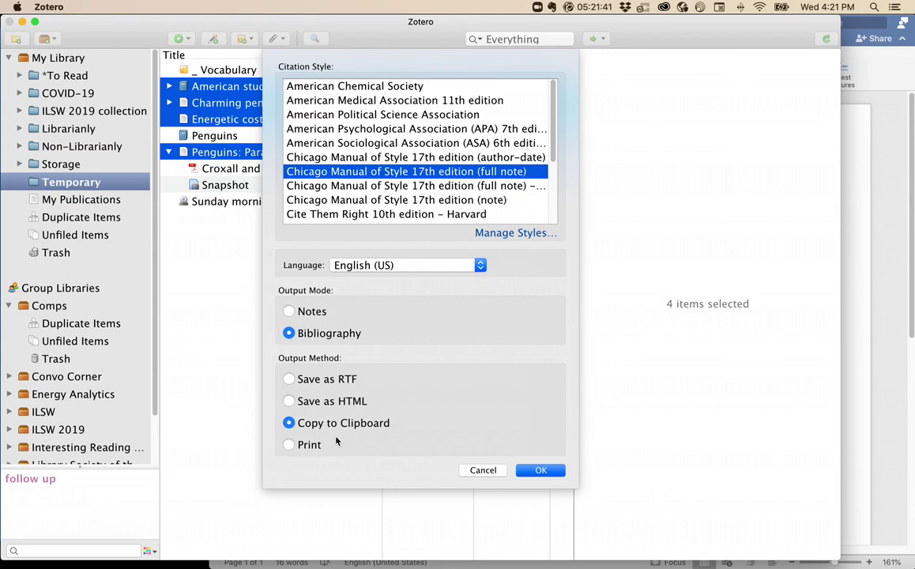
click(541, 472)
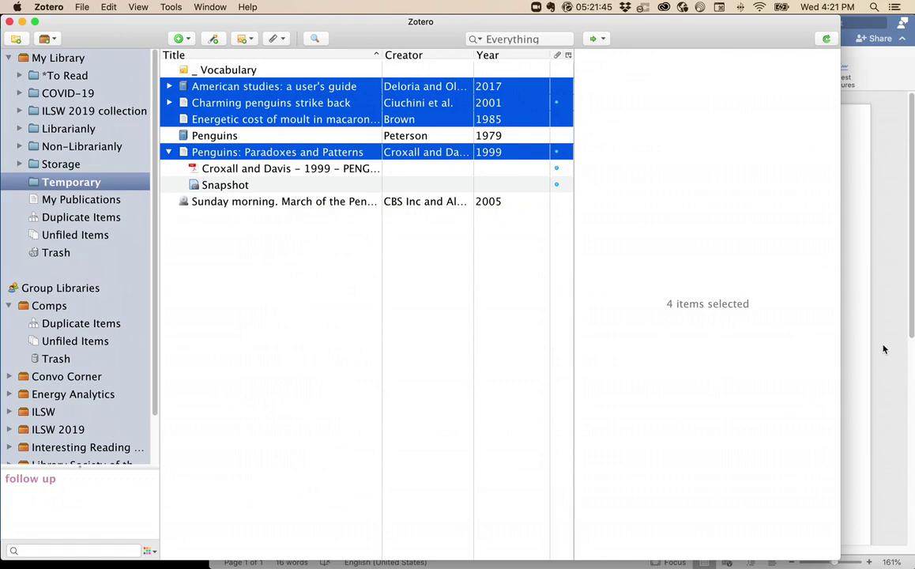
Paste the copied bibliography under the "Bibliography" heading in the Word document.
click(884, 350)
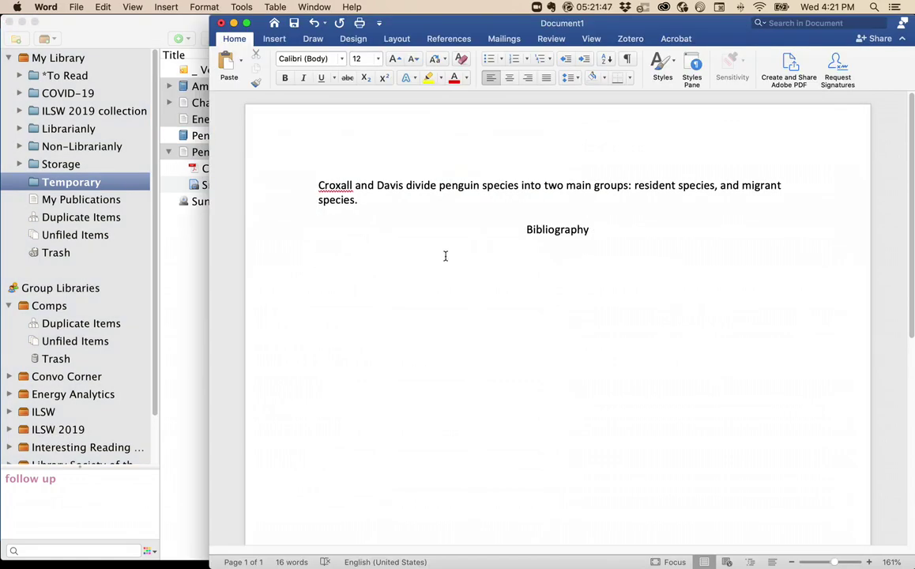
key(super+v)
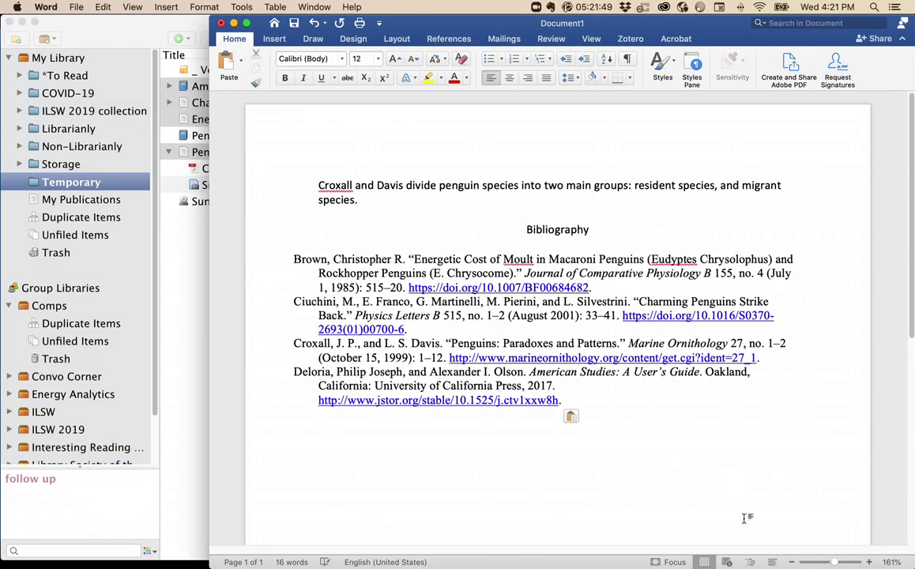
click(599, 401)
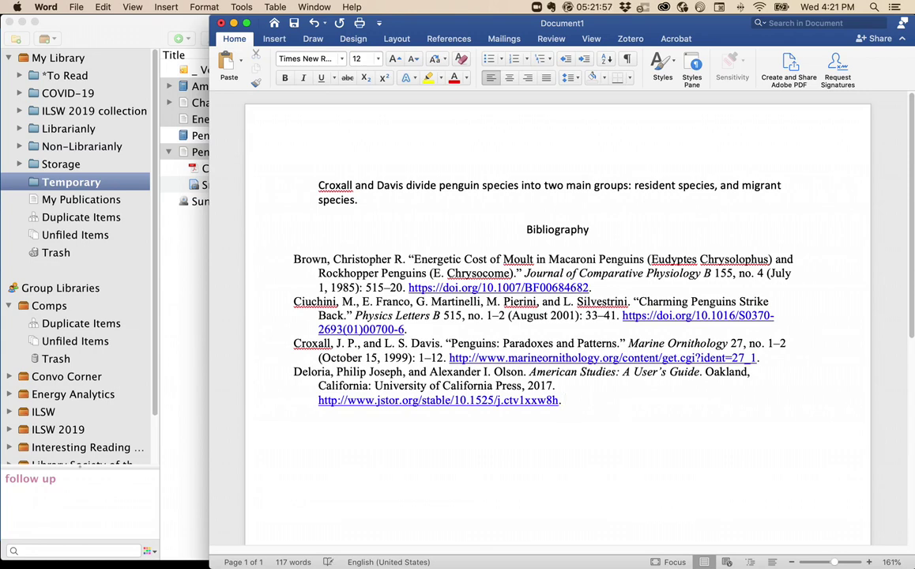
text(This book...)
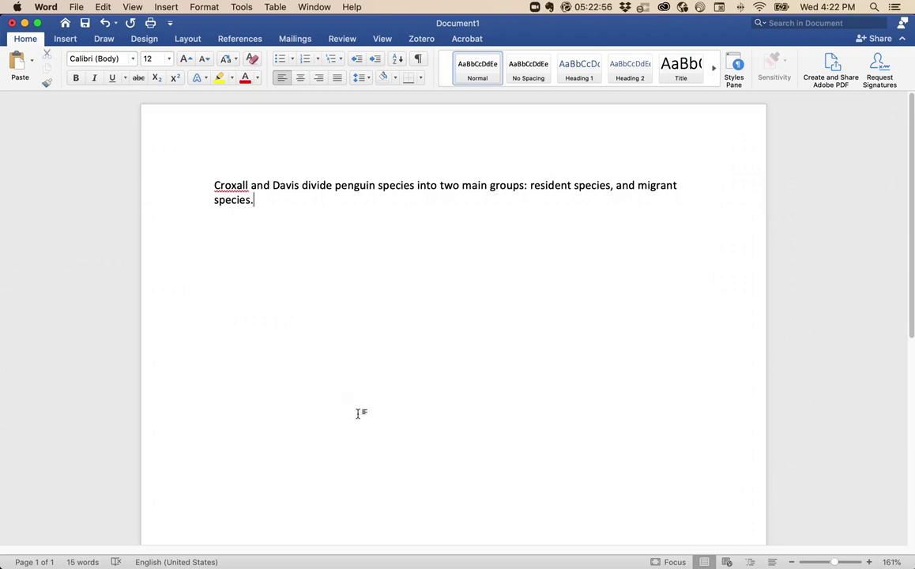
Start a Zotero citation after the sentence, using Chicago Manual of Style 17th edition (full note) with citations displayed as footnotes.
click(421, 39)
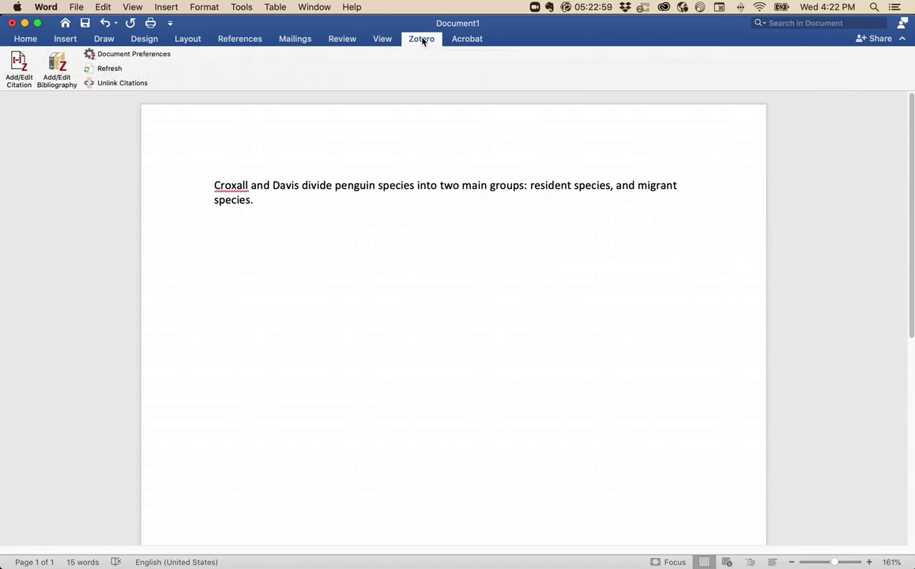
click(22, 67)
click(23, 67)
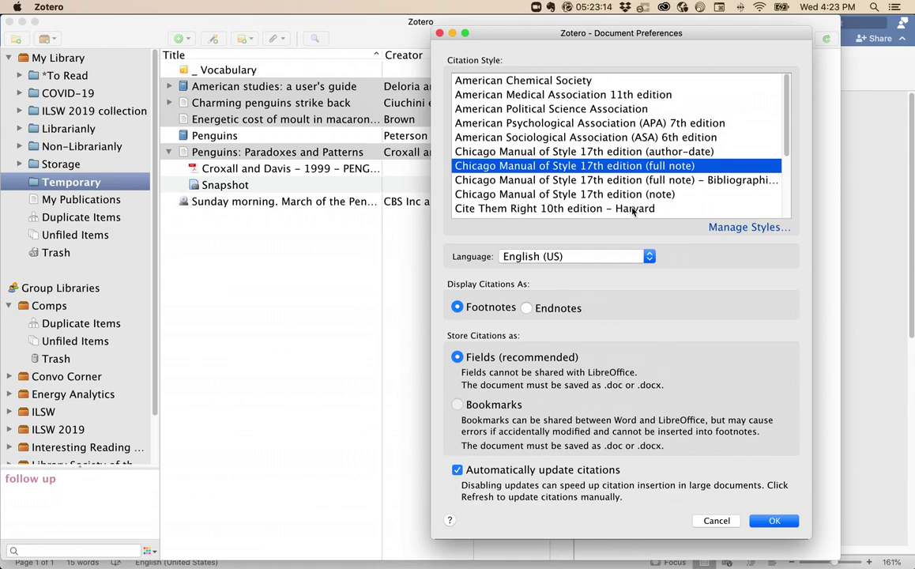
click(775, 521)
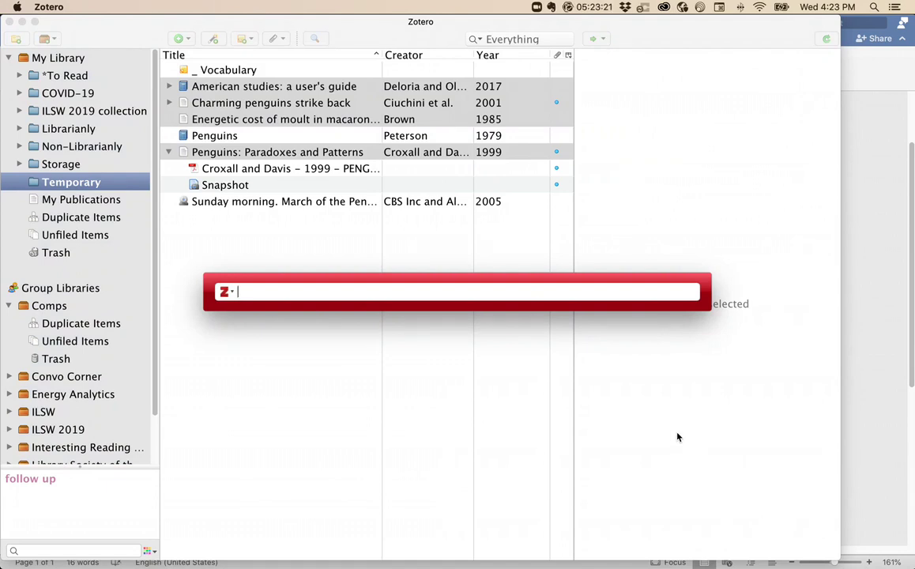
Cite "Penguins: Paradoxes and Patterns" with page 3 and insert it as a footnote.
text(croxall)
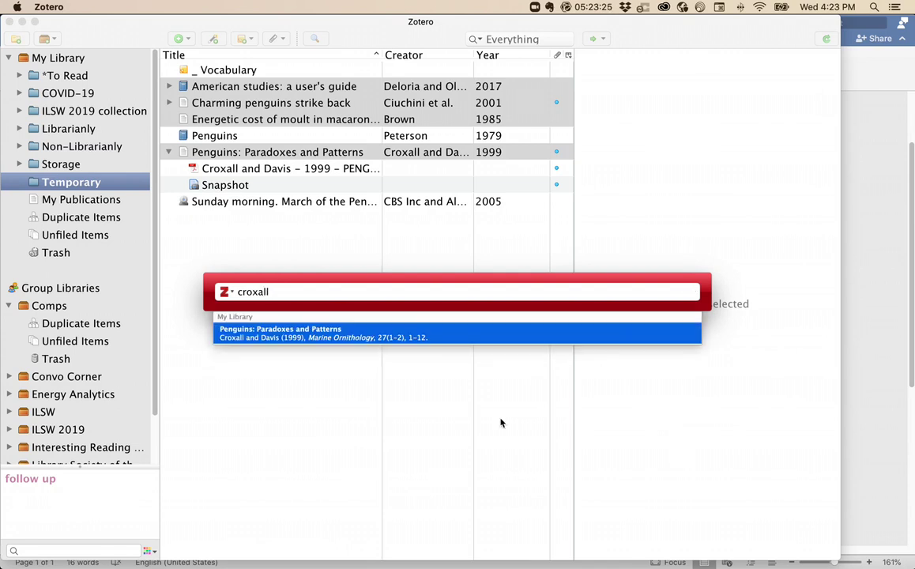
click(298, 336)
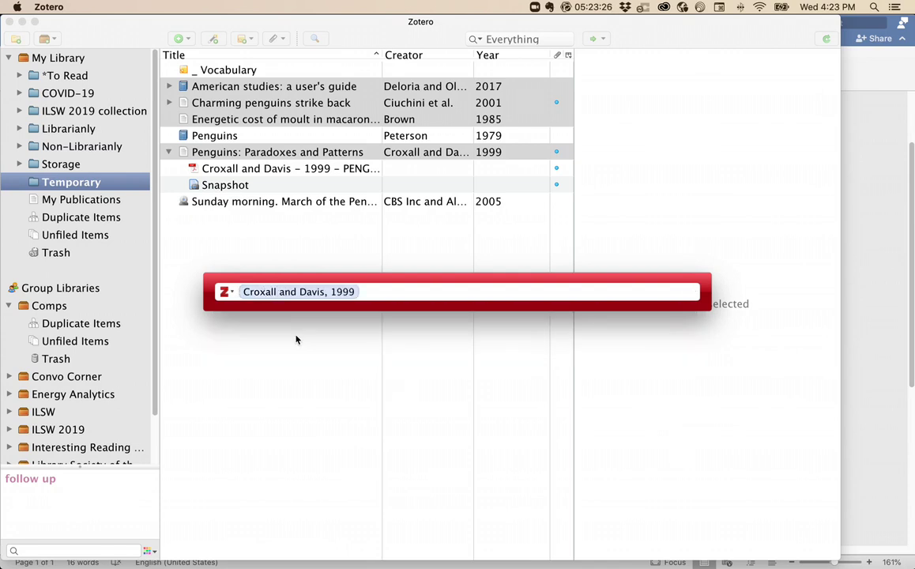
click(325, 293)
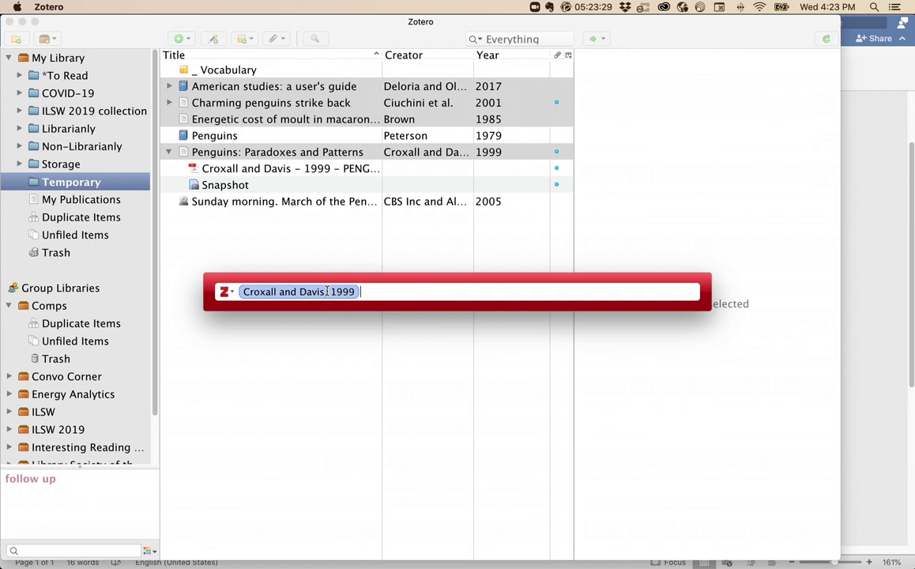
click(326, 292)
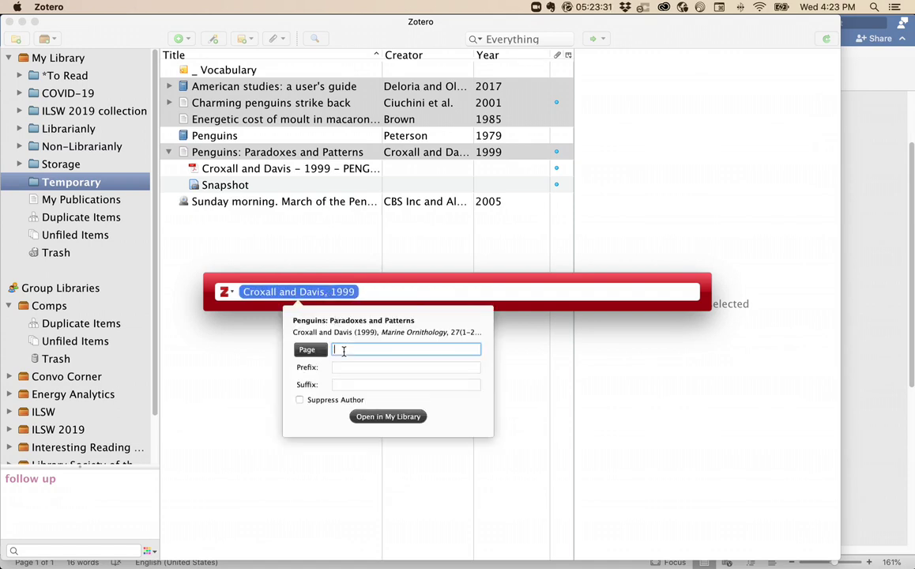
text(3)
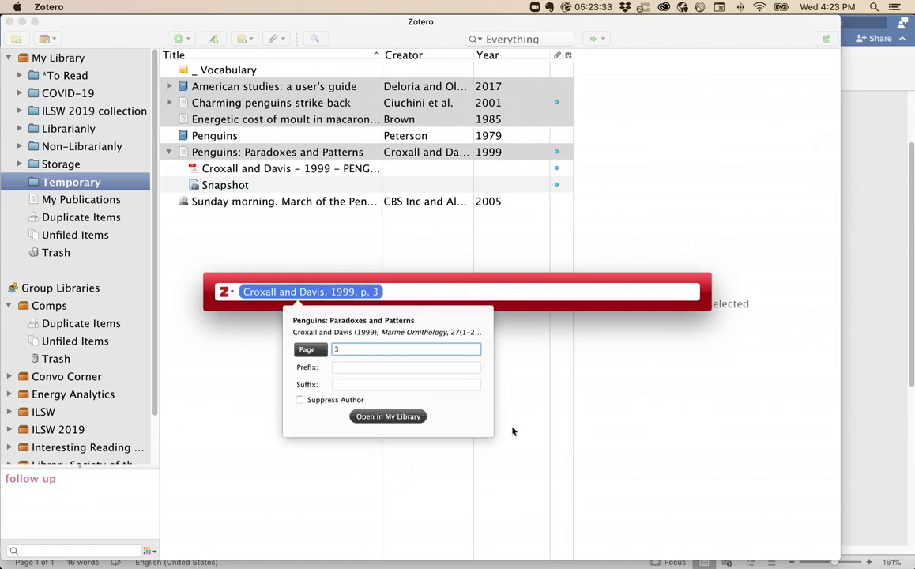
key(Return)
key(Return)
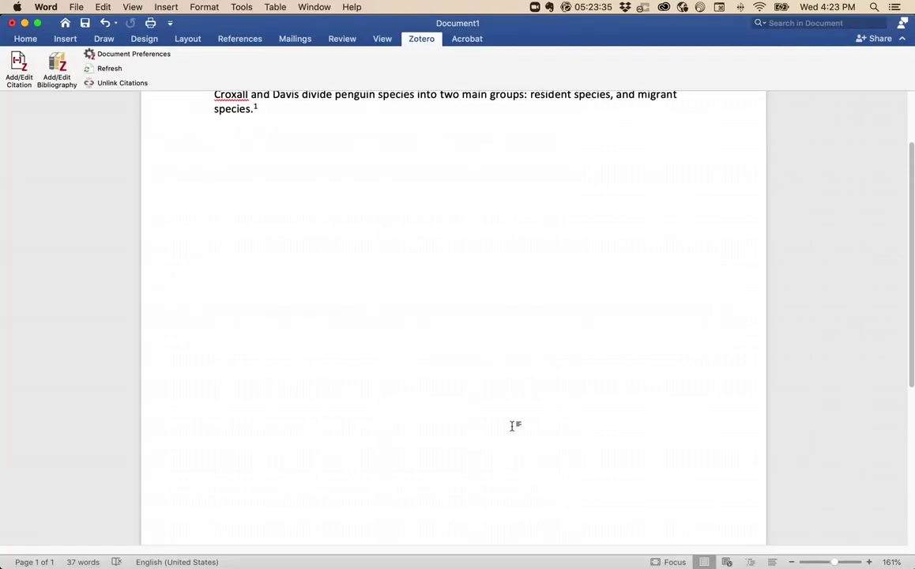
scroll(384, 422, down, 5)
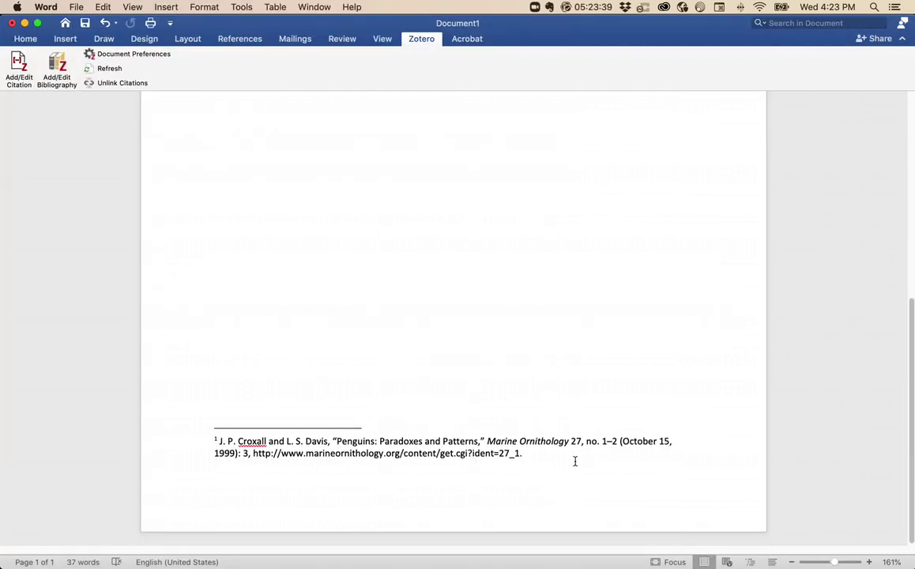
Add a centred "Bibliography" heading on the line below the penguin species sentence.
scroll(575, 461, up, 5)
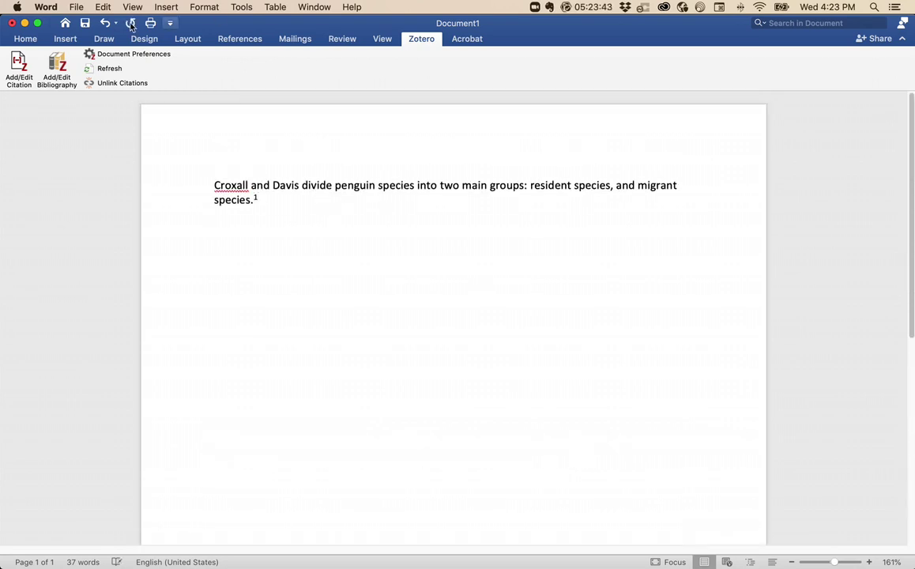
click(26, 38)
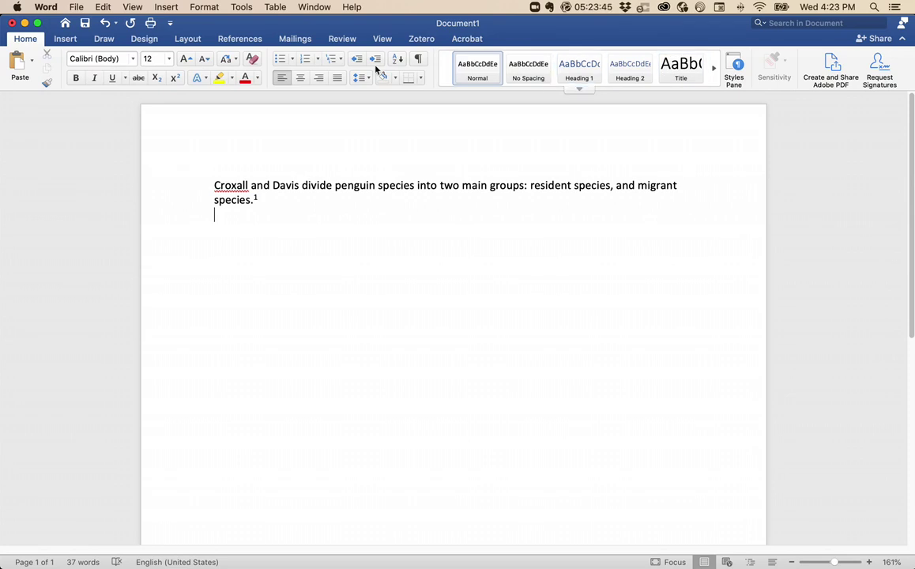
click(301, 79)
text(Bibliography)
key(Return)
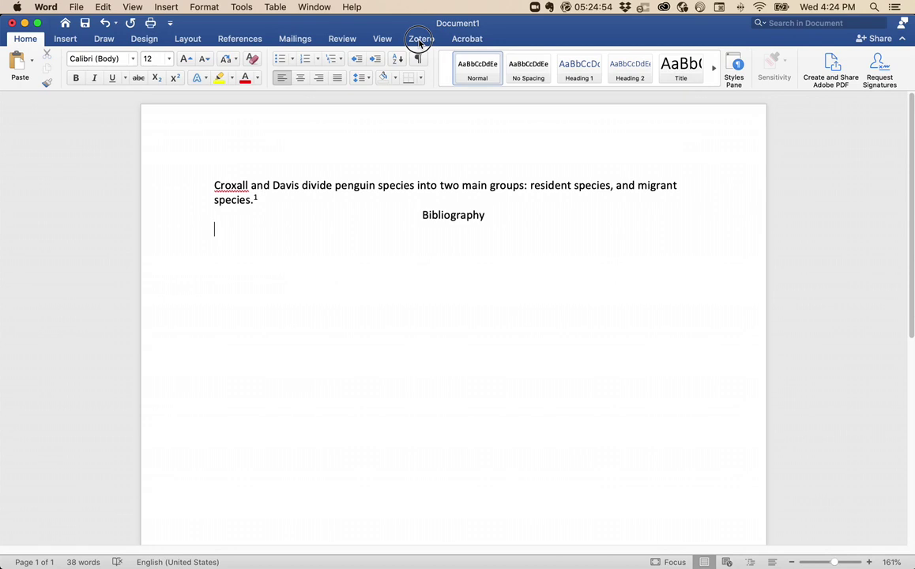
Insert the Zotero-generated bibliography under the "Bibliography" heading and select part of its entry.
click(421, 39)
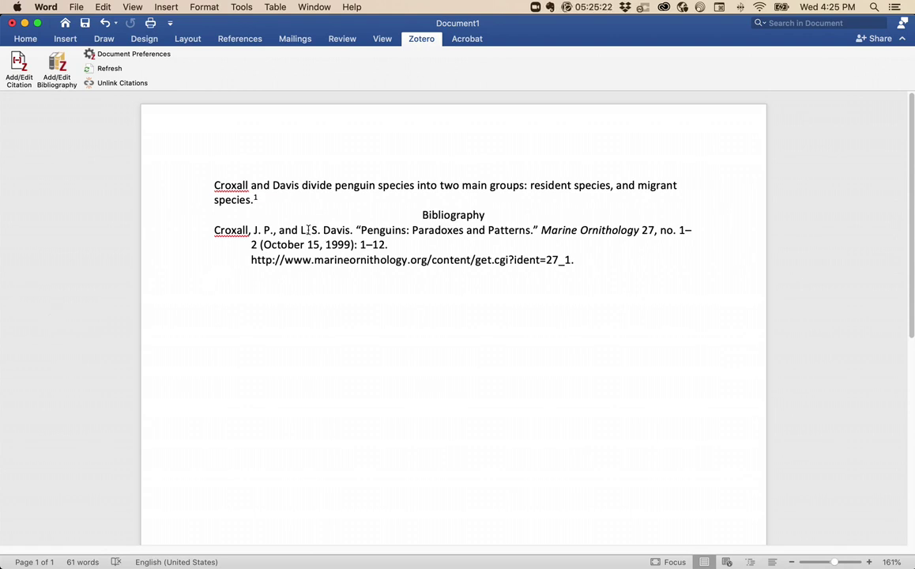
drag(303, 231, 407, 255)
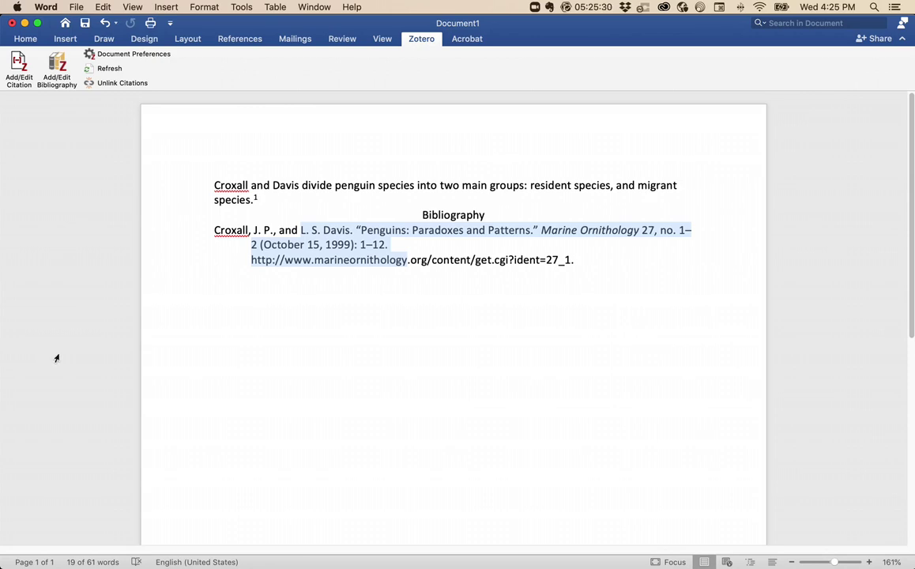
Switch to Zotero and add an exclamation mark to the end of the "Penguins: Paradoxes and Patterns" item's title.
key(super+Tab)
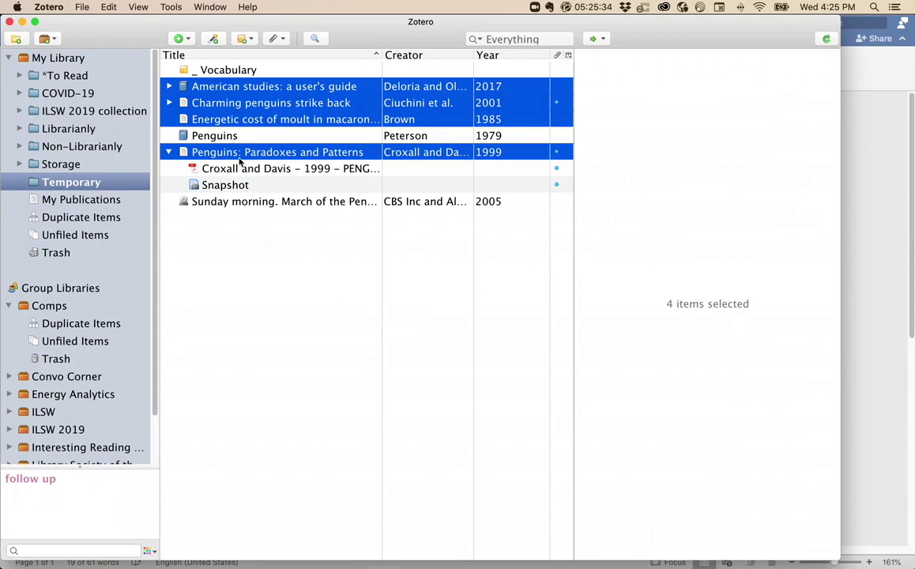
click(234, 157)
click(740, 101)
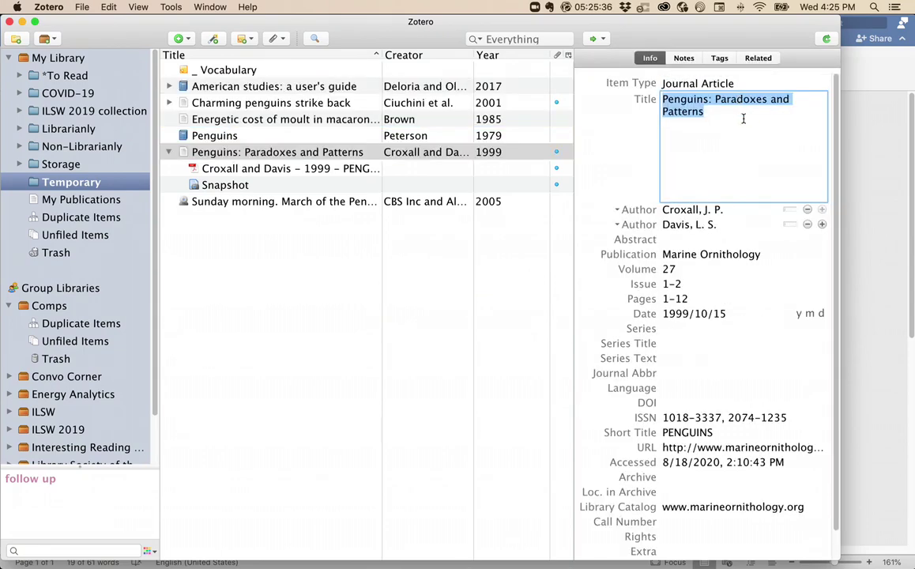
click(743, 117)
text(!)
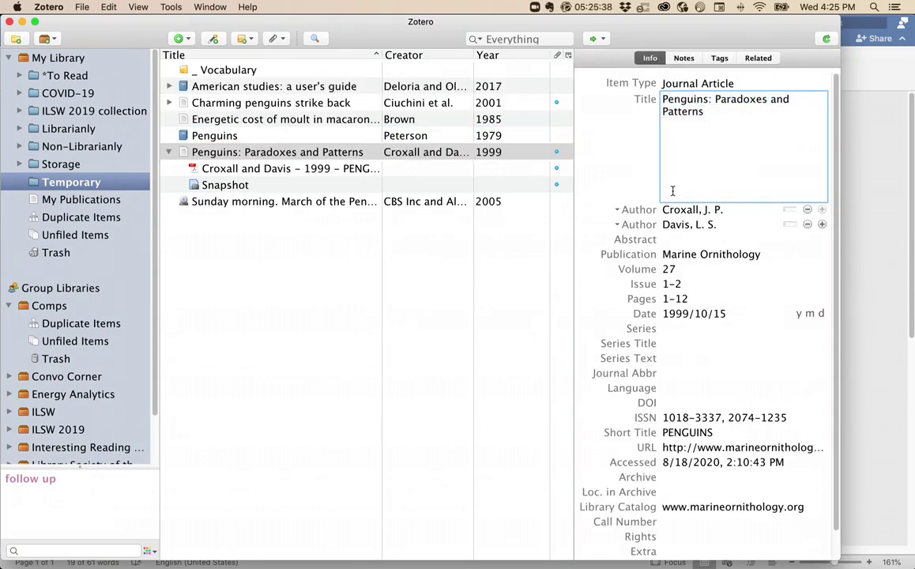
click(280, 305)
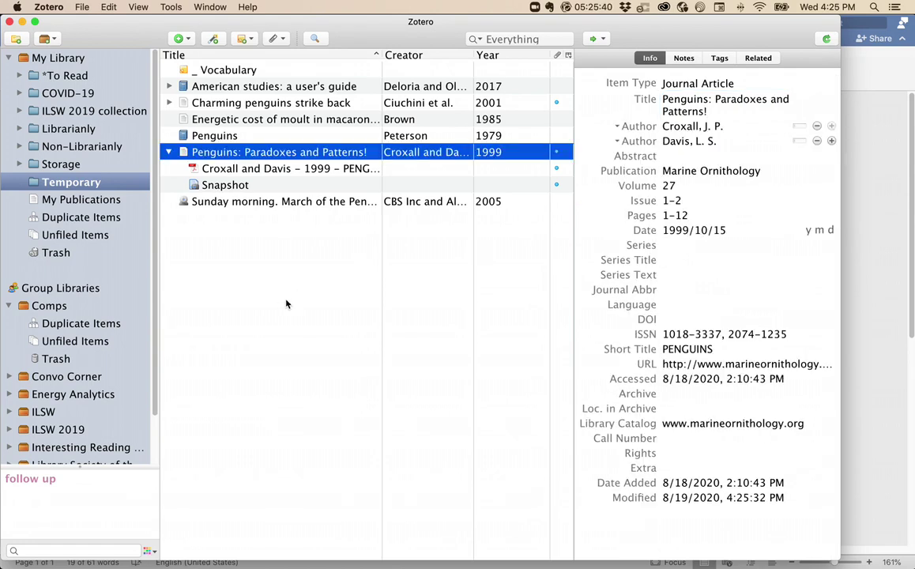
Return to Word, refresh the Zotero citations and bibliography, and unlink them from Zotero.
key(super+Tab)
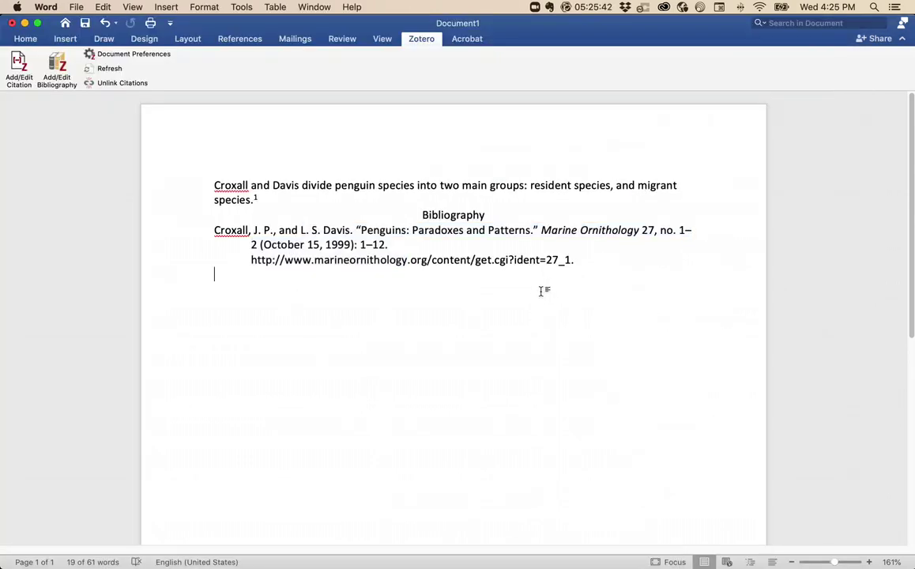
click(106, 69)
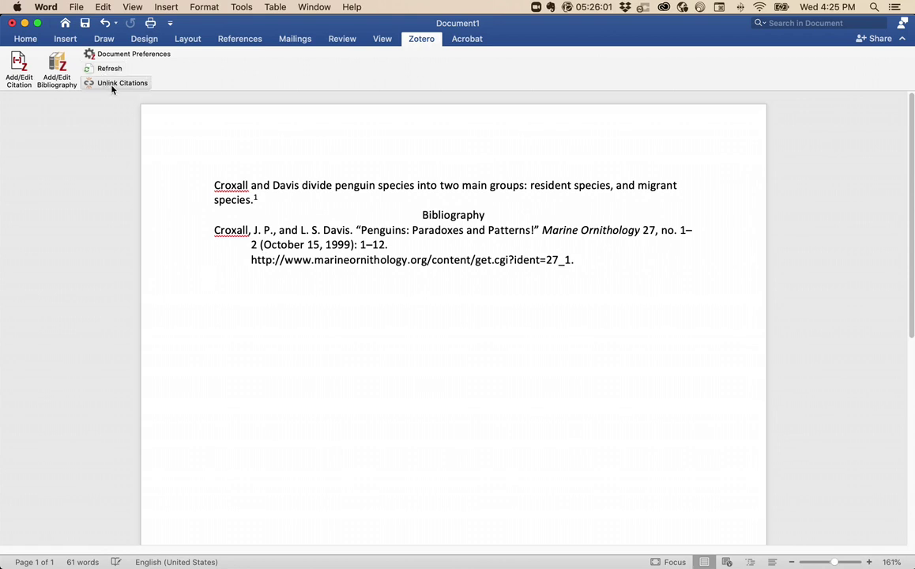
click(111, 83)
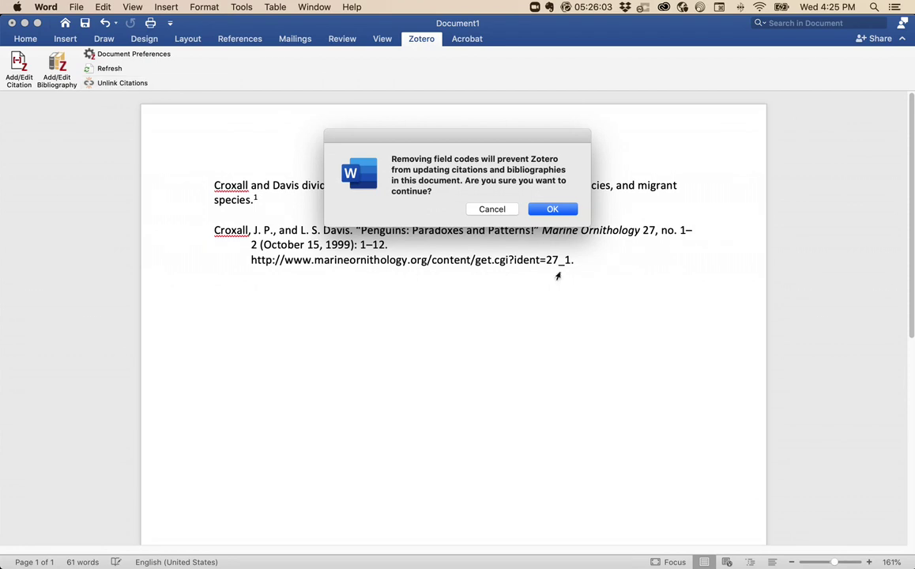
click(552, 208)
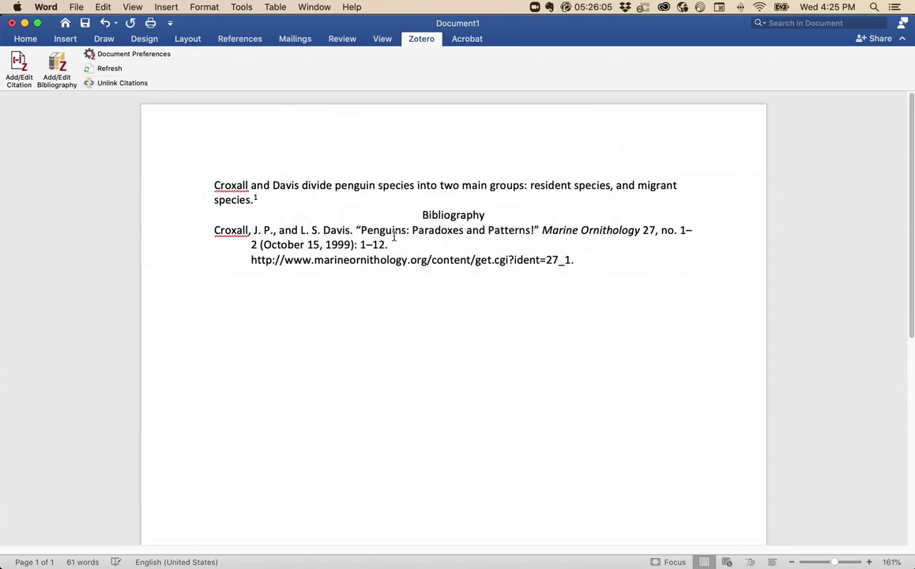
Append an annotation starting with "In this article..." directly after the URL of the bibliography entry.
drag(560, 260, 251, 230)
click(614, 260)
text(In this article...)
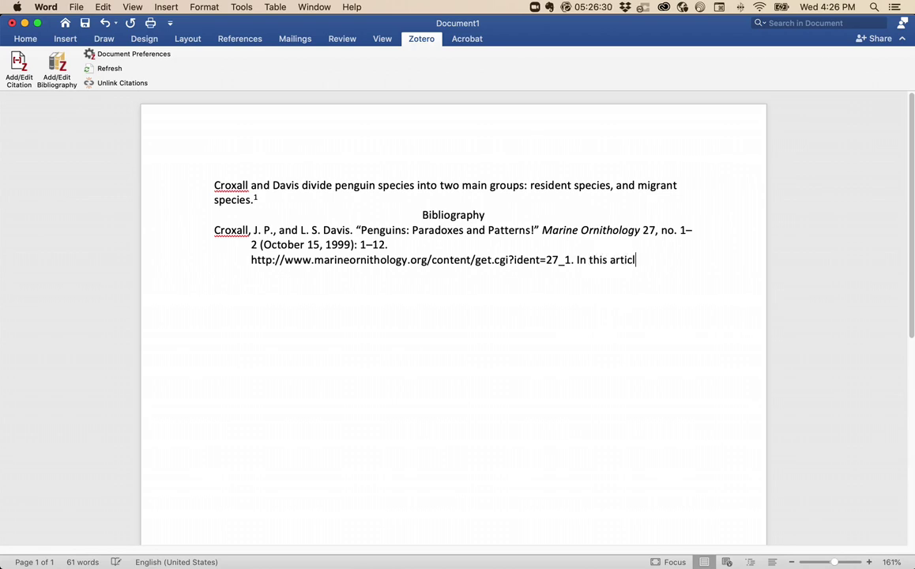